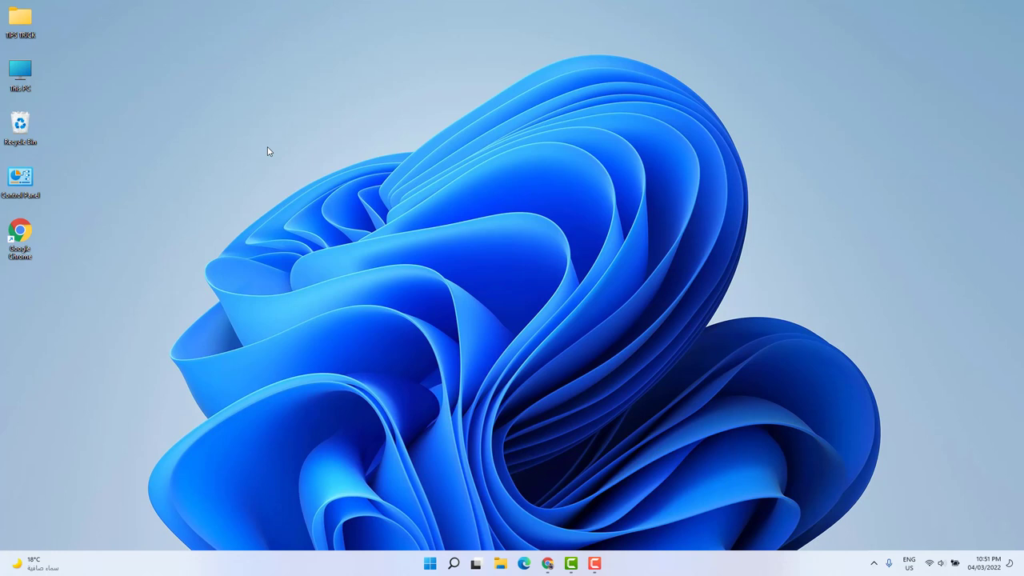
# Check the Windows Update status page in Settings and close Settings.
pyautogui.click(430, 564)
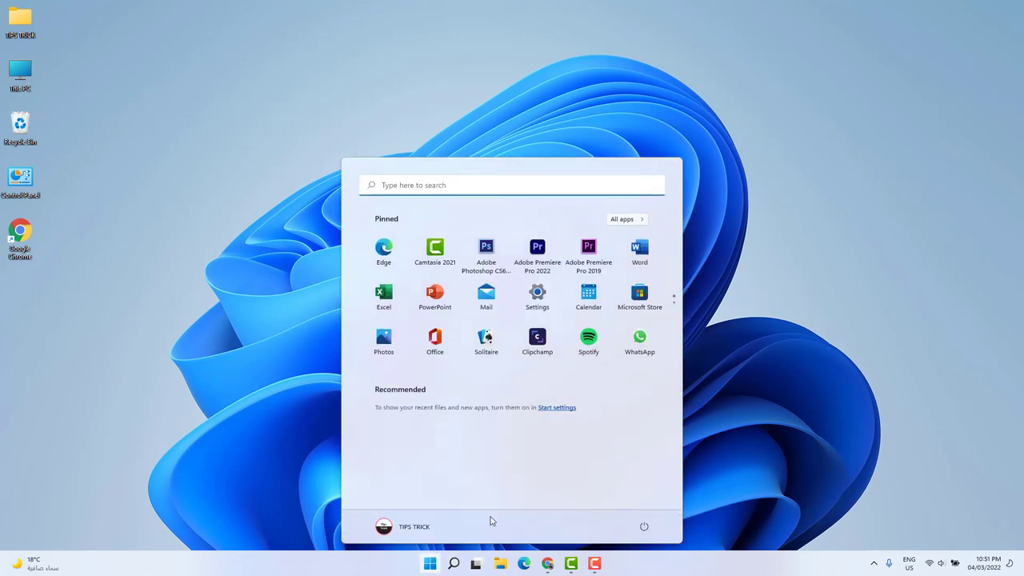
pyautogui.click(539, 294)
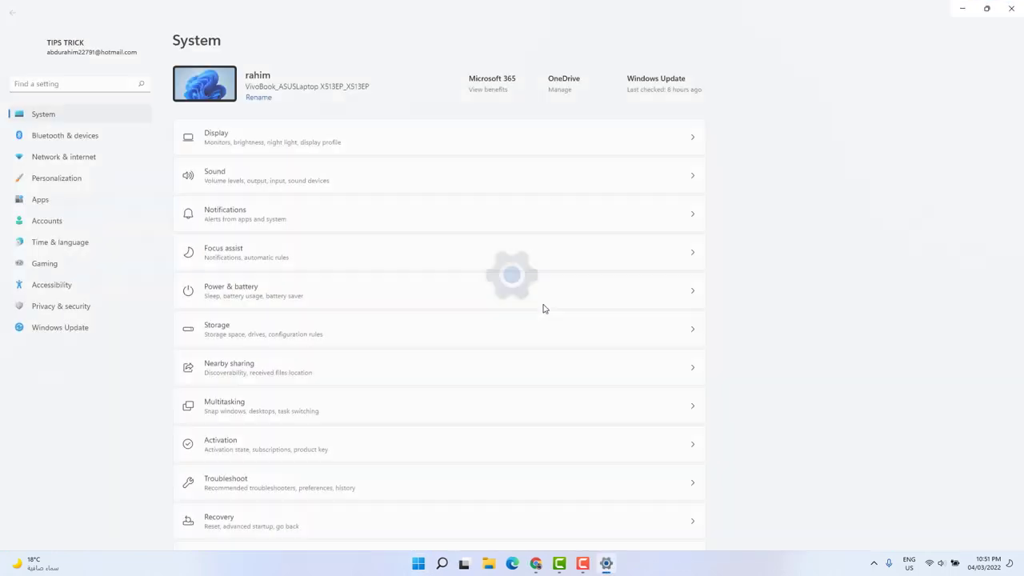
pyautogui.click(66, 333)
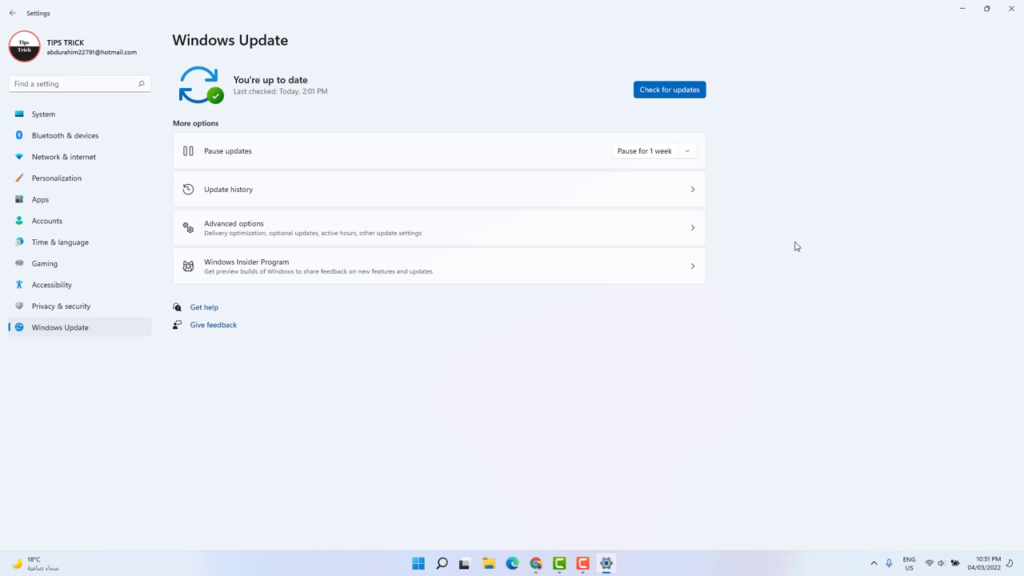
pyautogui.click(1011, 8)
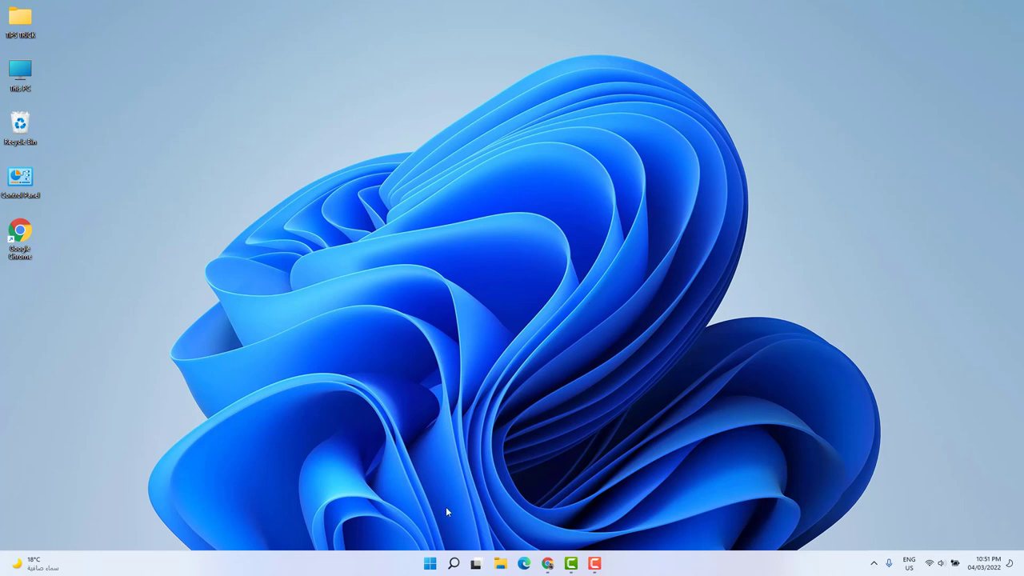
# Toggle the keyboard shortcut option for Filter keys in the Accessibility keyboard settings.
pyautogui.click(430, 563)
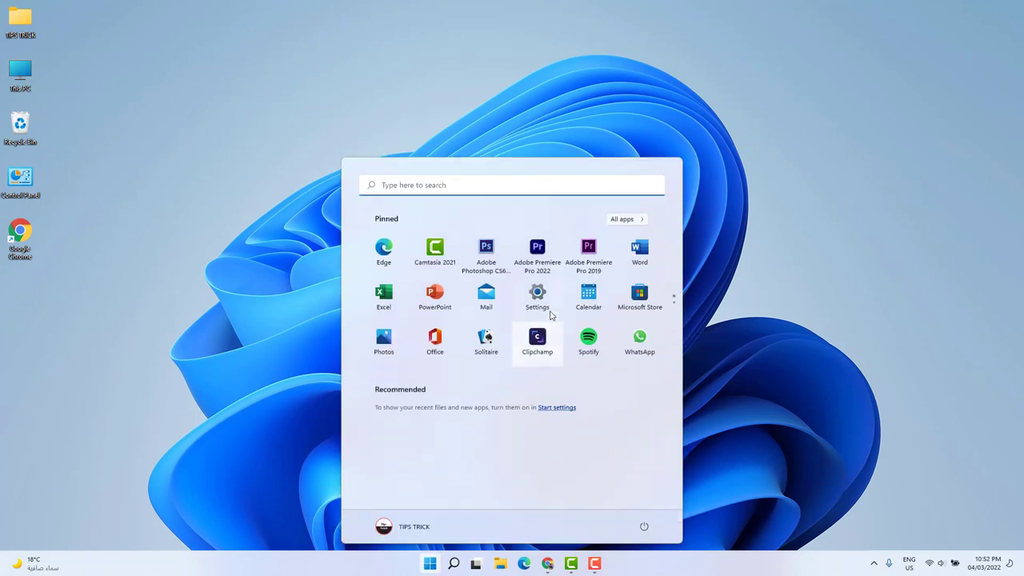
pyautogui.click(538, 296)
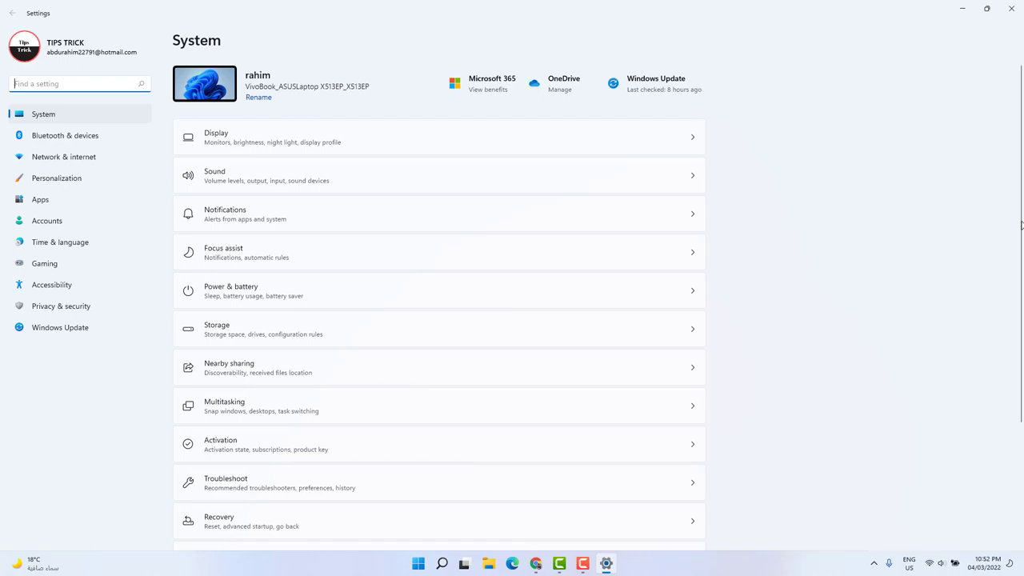
pyautogui.click(63, 291)
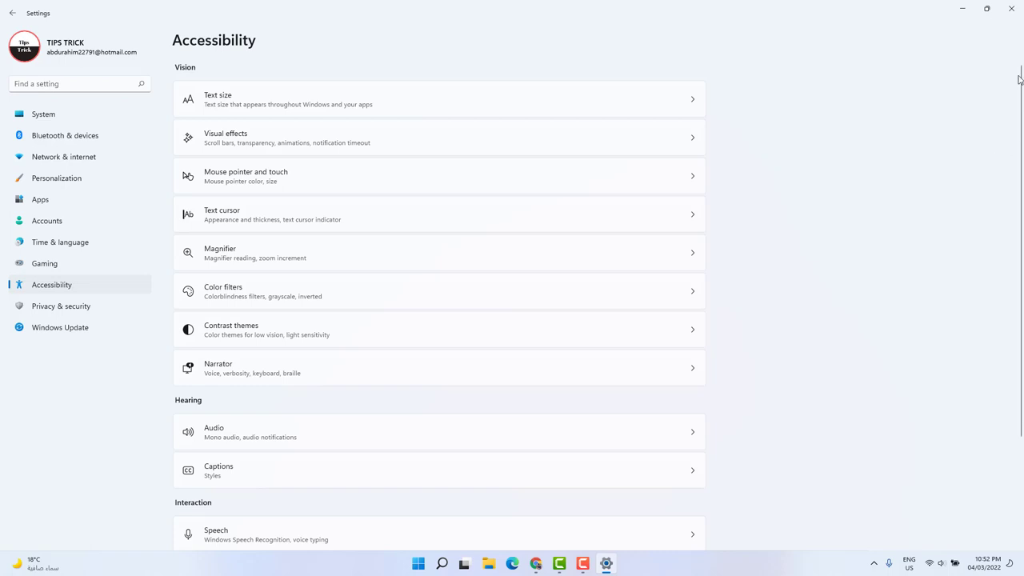
pyautogui.moveTo(1014, 134); pyautogui.dragTo(976, 237)
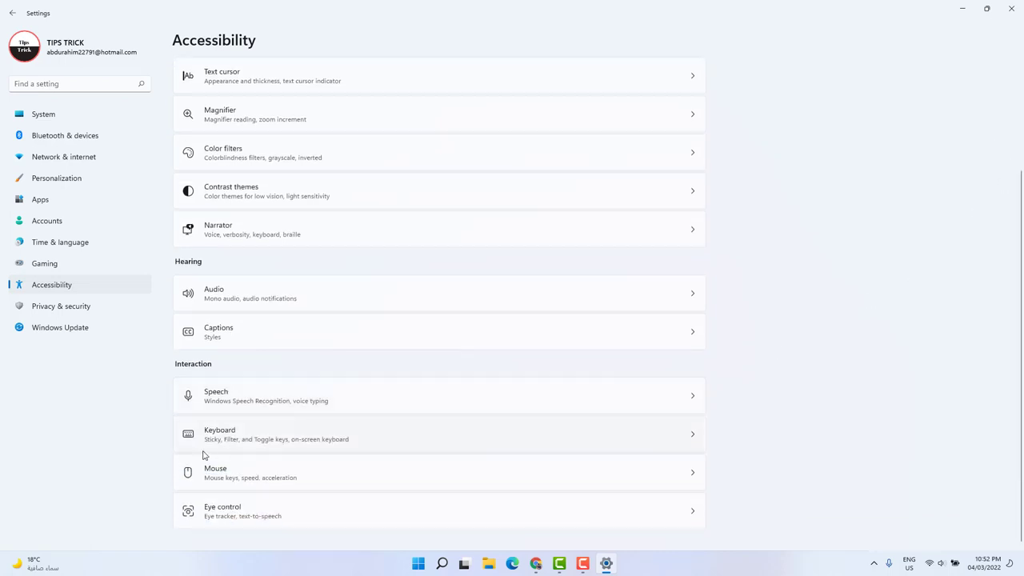
pyautogui.click(242, 441)
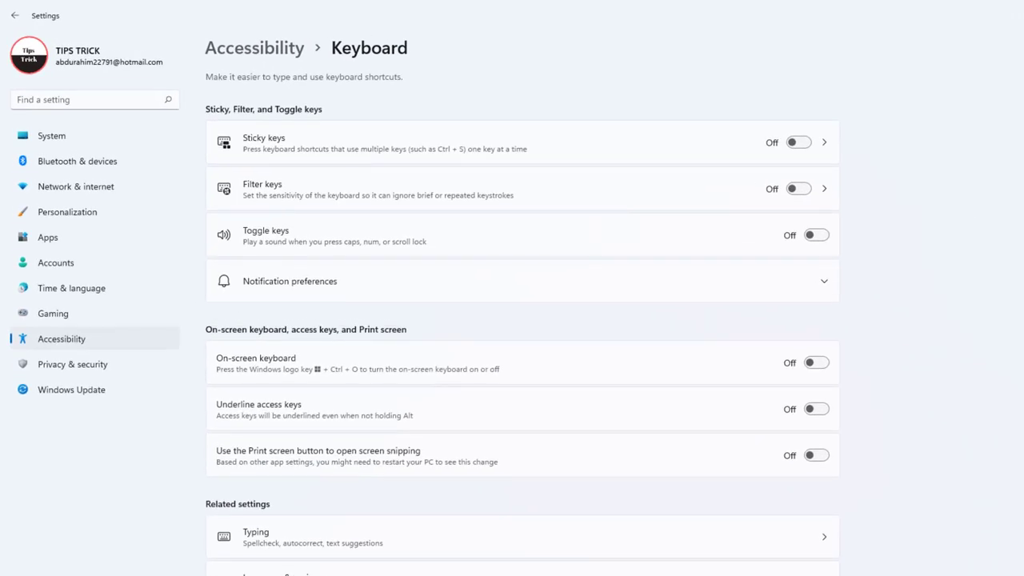
pyautogui.click(382, 195)
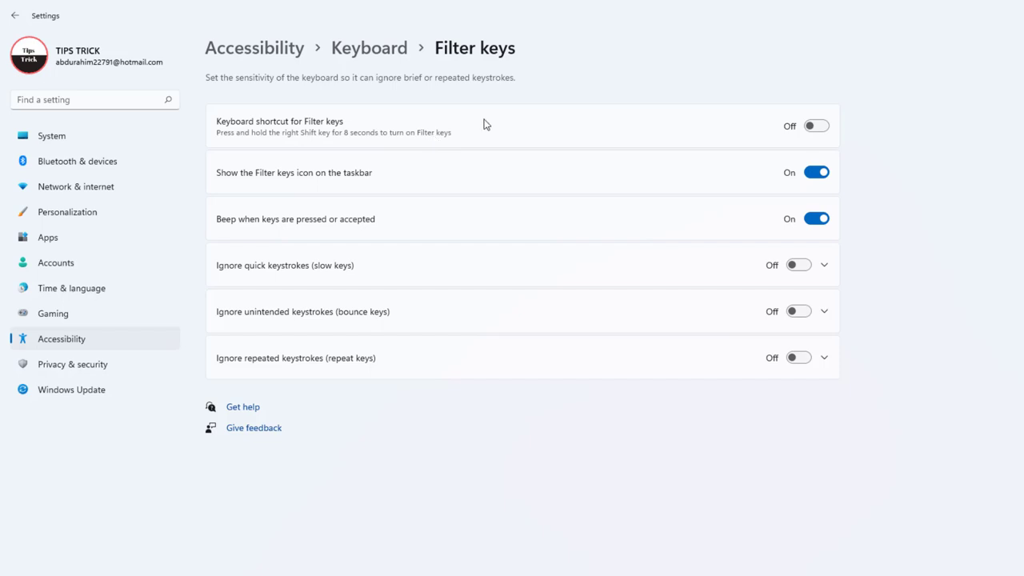
pyautogui.click(819, 128)
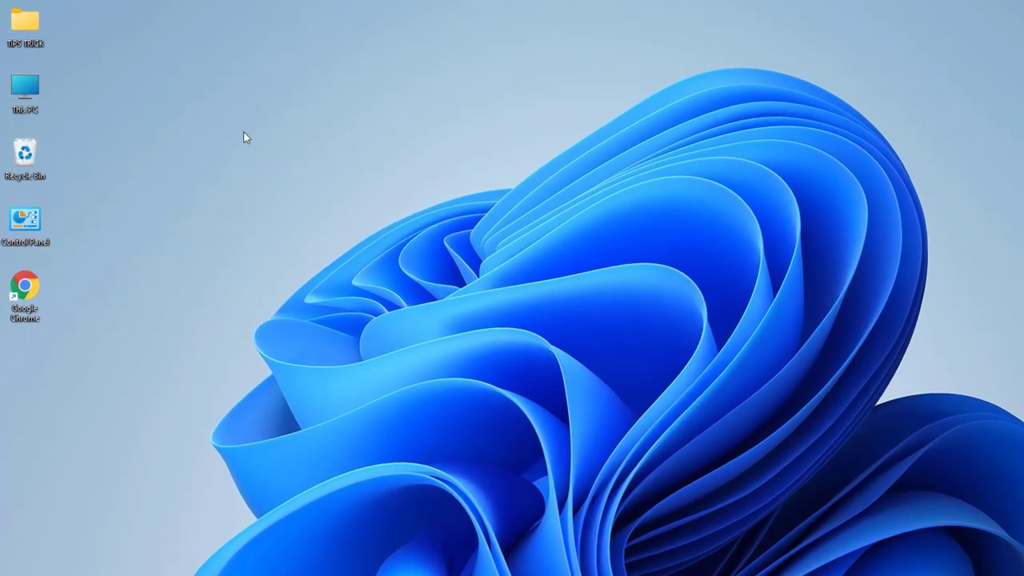
# Open Device Manager through Computer Management for This PC and select PC/AT Enhanced PS/2 Keyboard (101/102-Key) under Keyboards.
pyautogui.rightClick(33, 92)
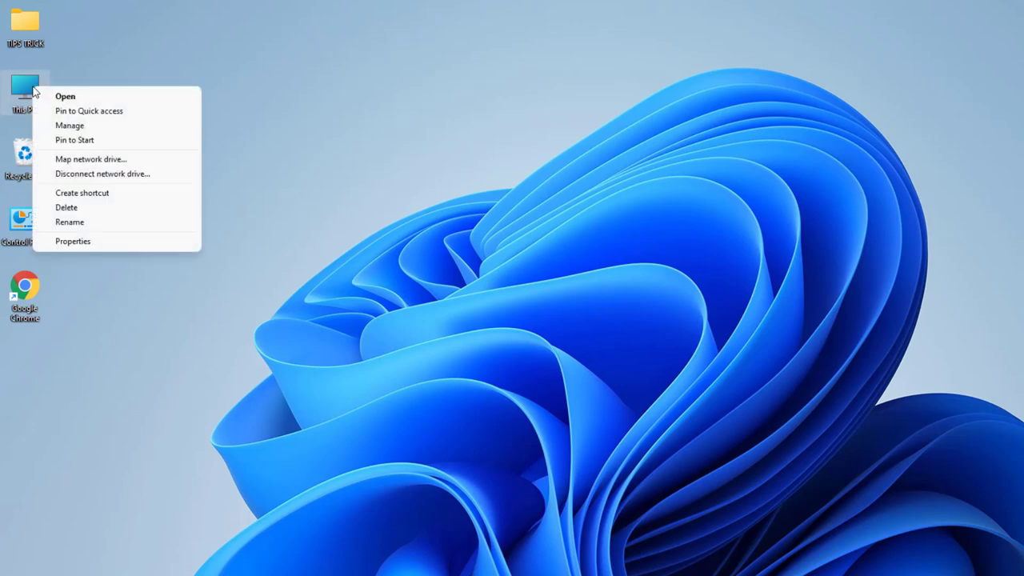
pyautogui.click(71, 125)
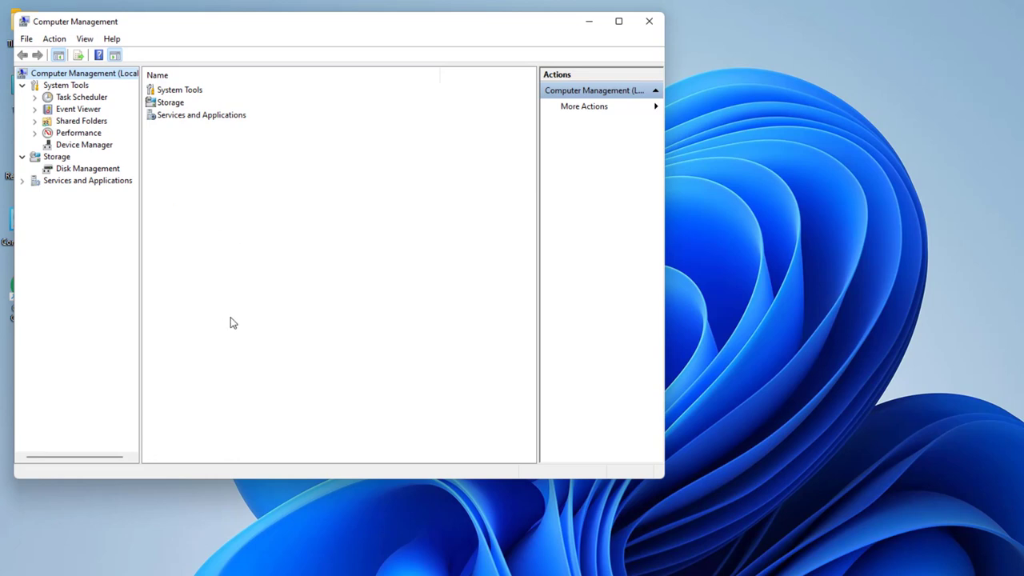
pyautogui.click(87, 146)
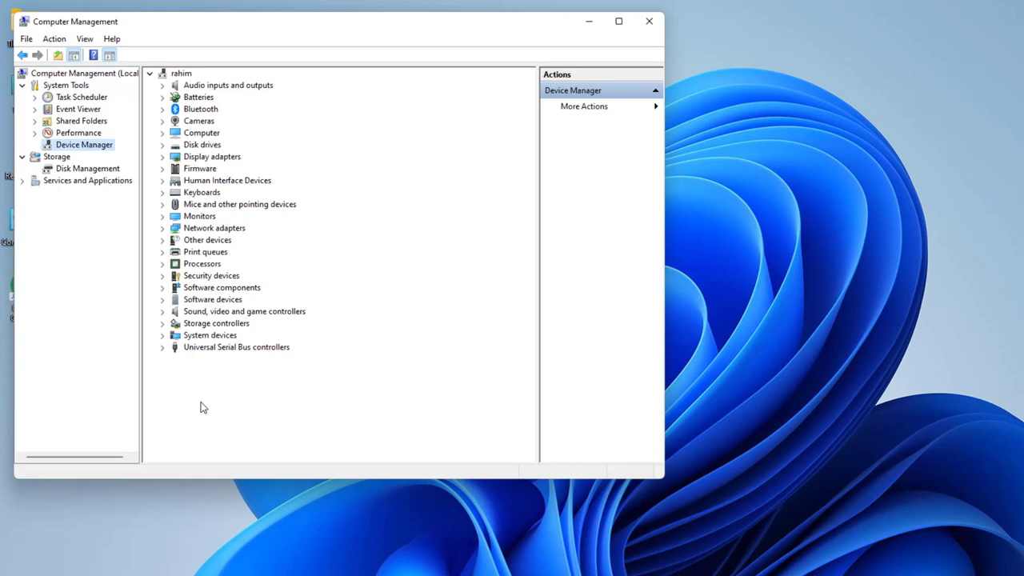
pyautogui.click(162, 193)
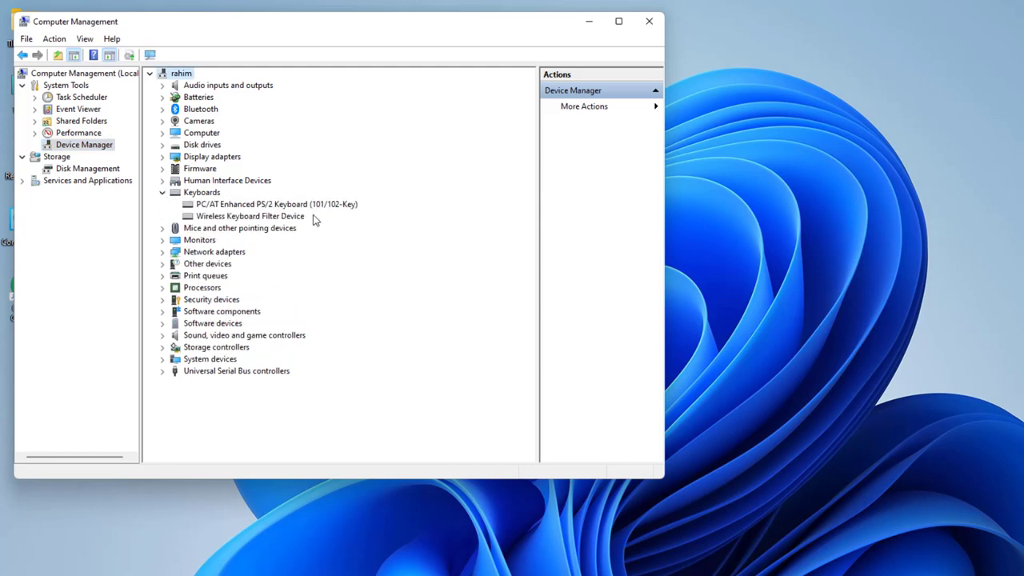
pyautogui.click(279, 205)
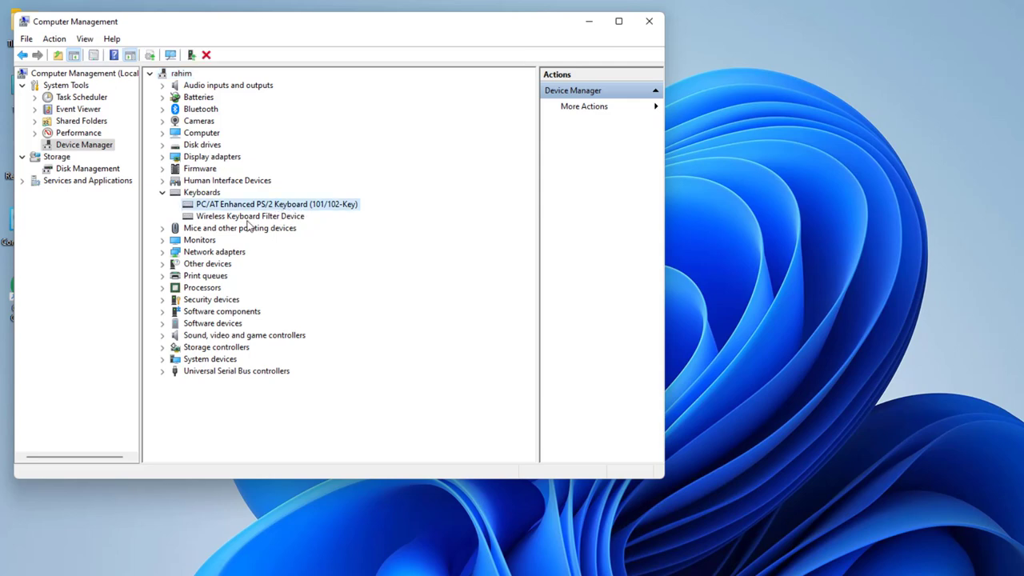
pyautogui.click(253, 217)
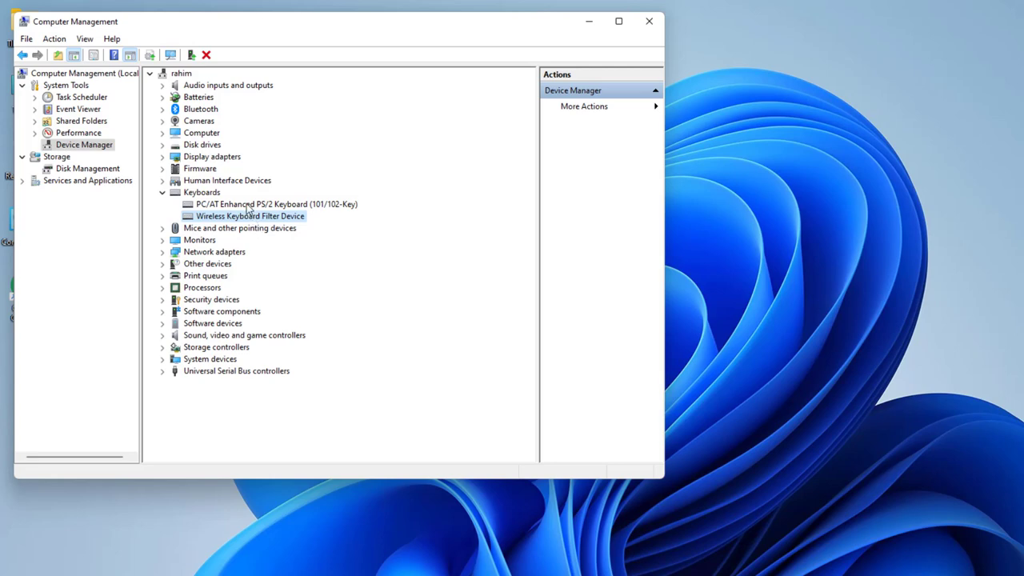
pyautogui.click(248, 206)
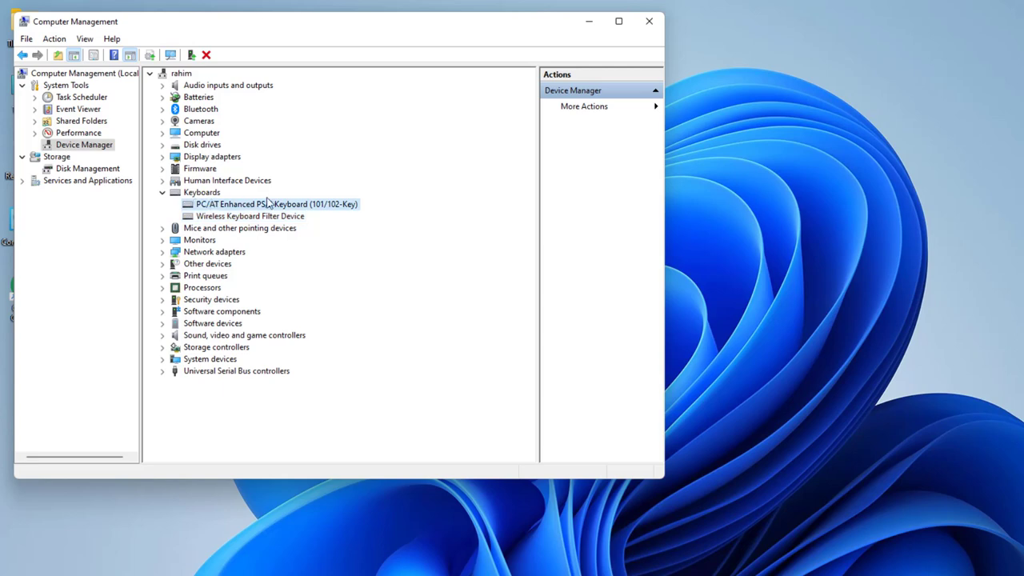
# Try to update the PC/AT Enhanced PS/2 Keyboard driver by choosing the compatible model from the drivers available on the computer.
pyautogui.rightClick(217, 208)
pyautogui.click(242, 214)
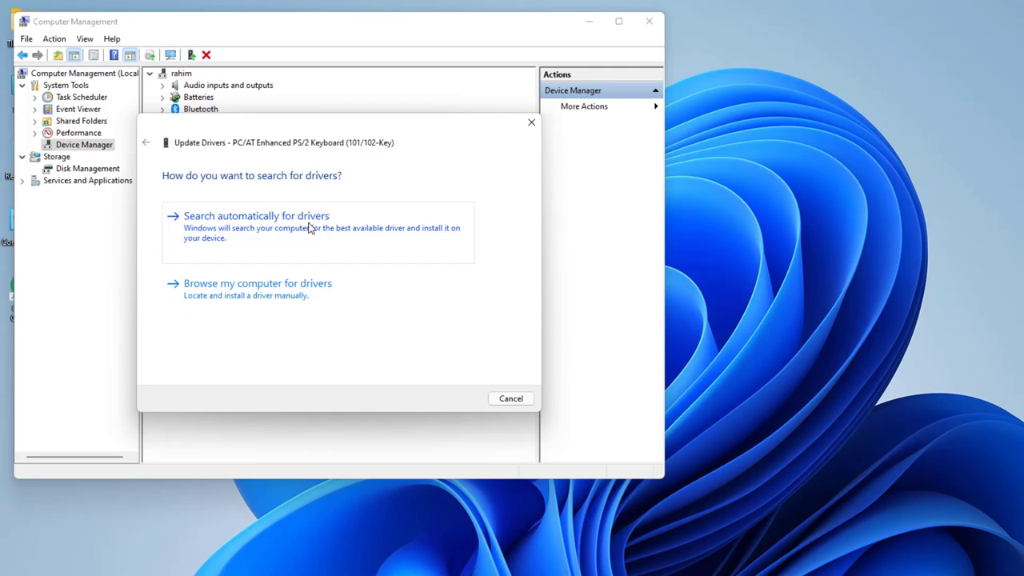
pyautogui.click(265, 295)
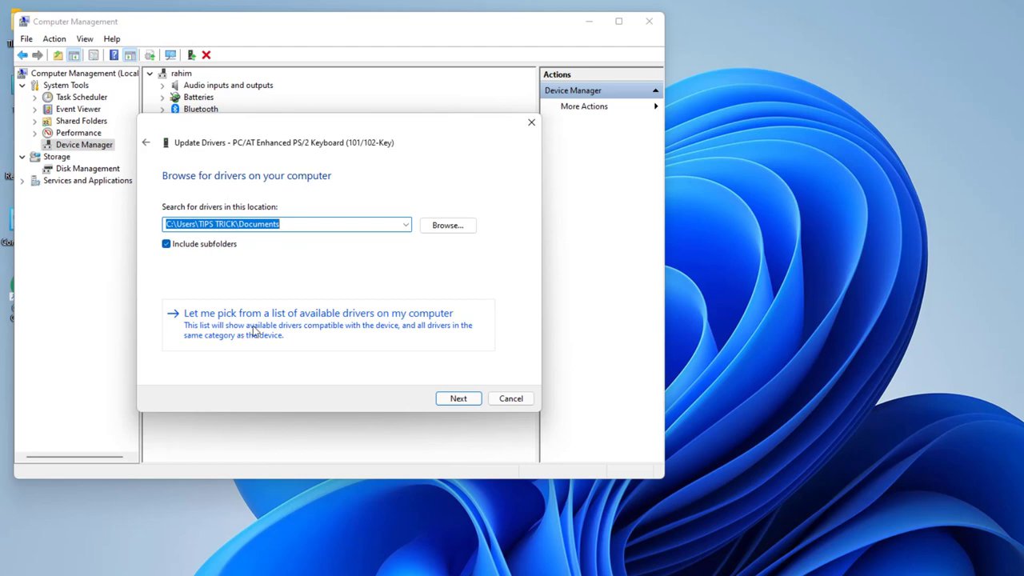
pyautogui.click(252, 328)
pyautogui.click(232, 287)
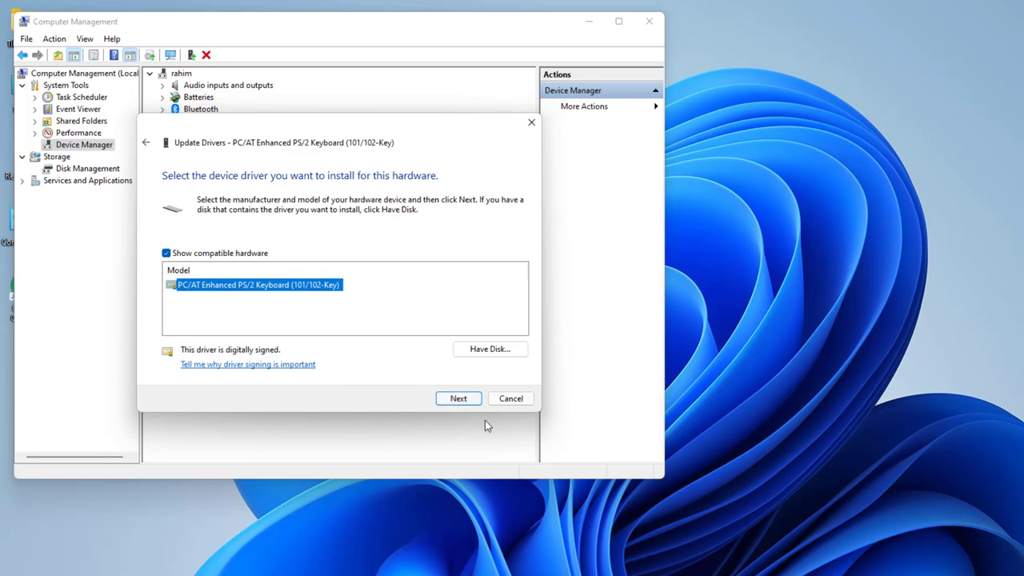
pyautogui.click(510, 400)
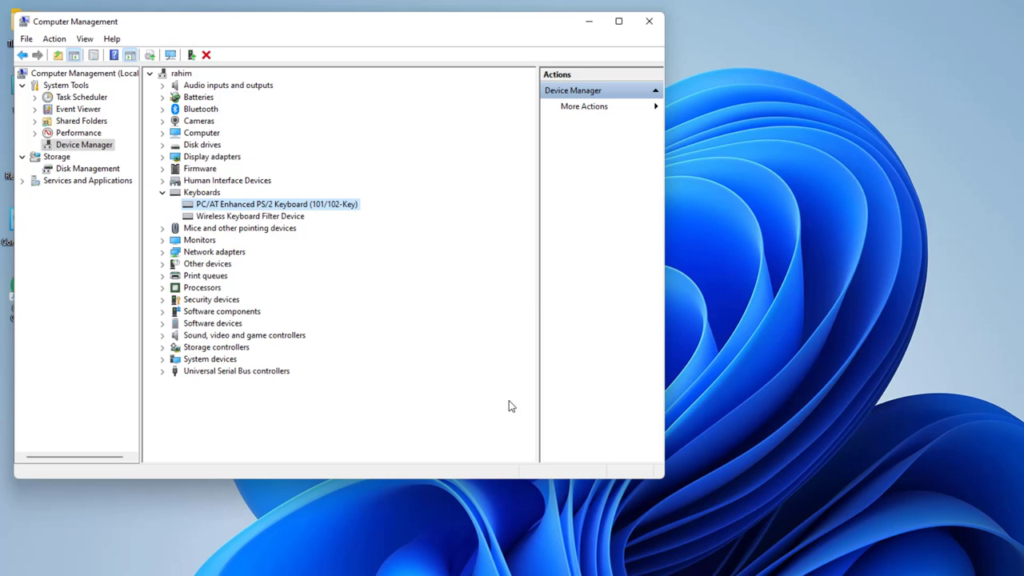
# Uninstall the PC/AT Enhanced PS/2 Keyboard (101/102-Key) device and decline the immediate restart.
pyautogui.rightClick(230, 203)
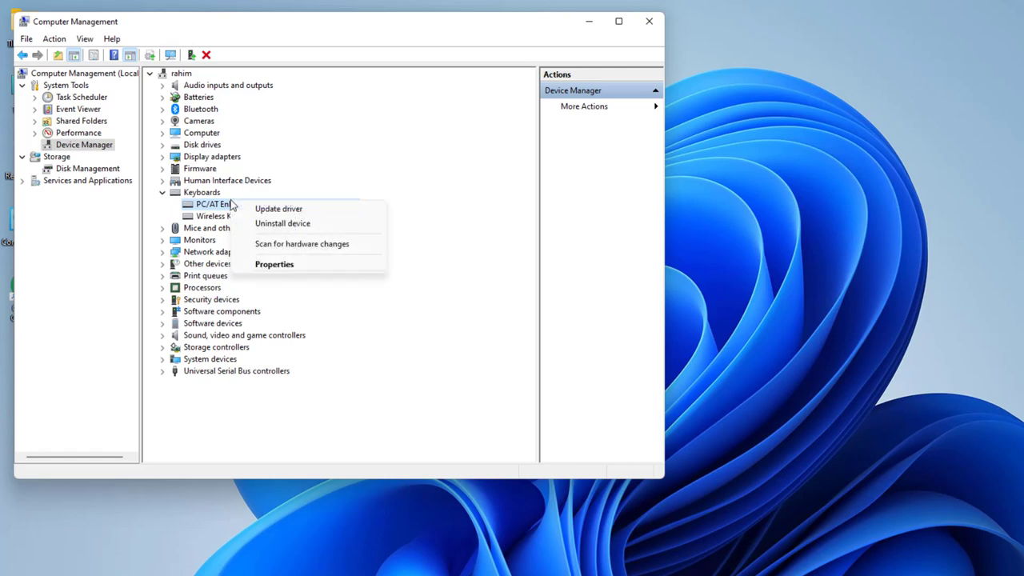
pyautogui.click(271, 227)
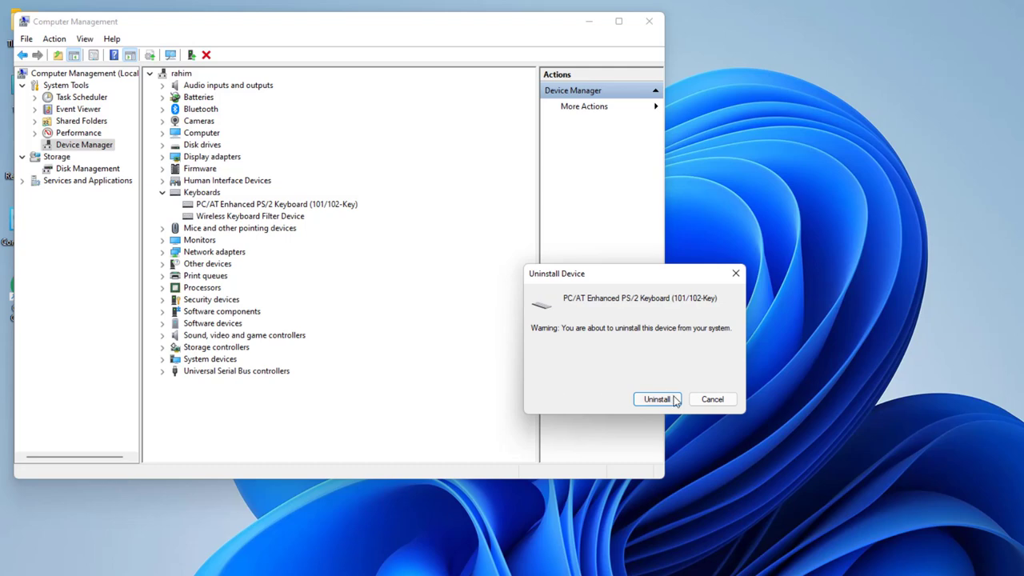
pyautogui.click(663, 401)
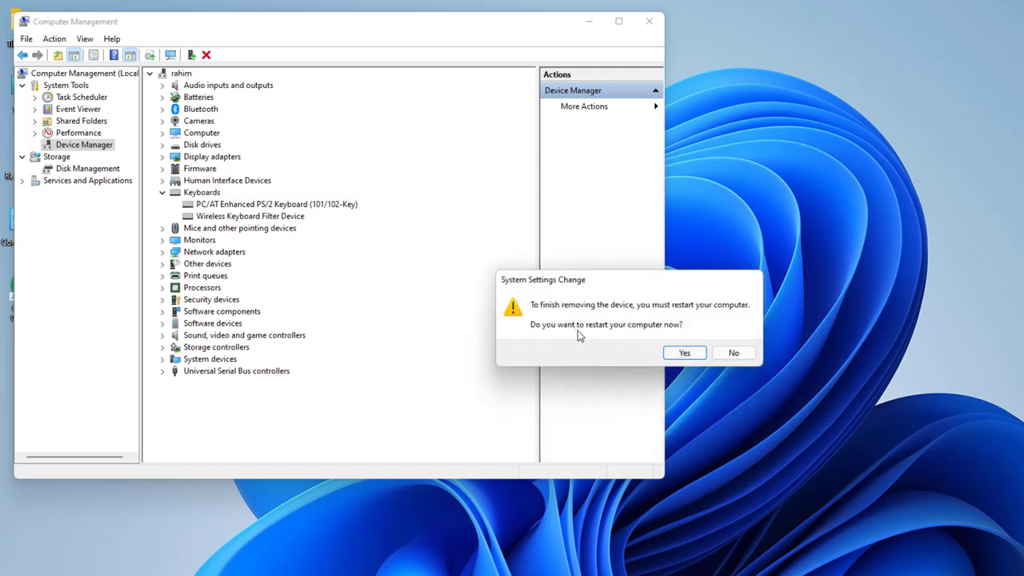
pyautogui.click(732, 353)
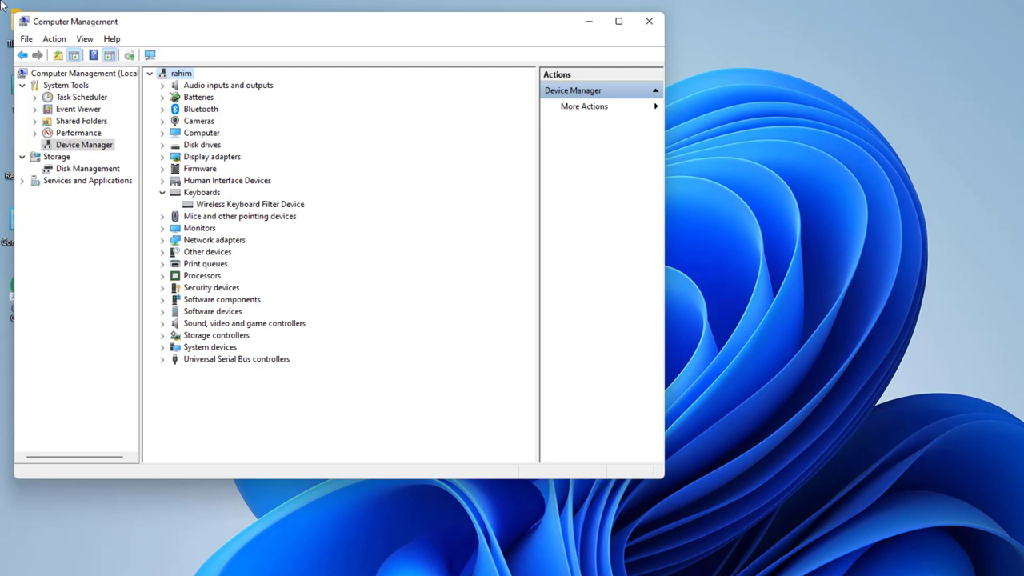
# Scan for hardware changes in Device Manager and close Computer Management.
pyautogui.click(55, 40)
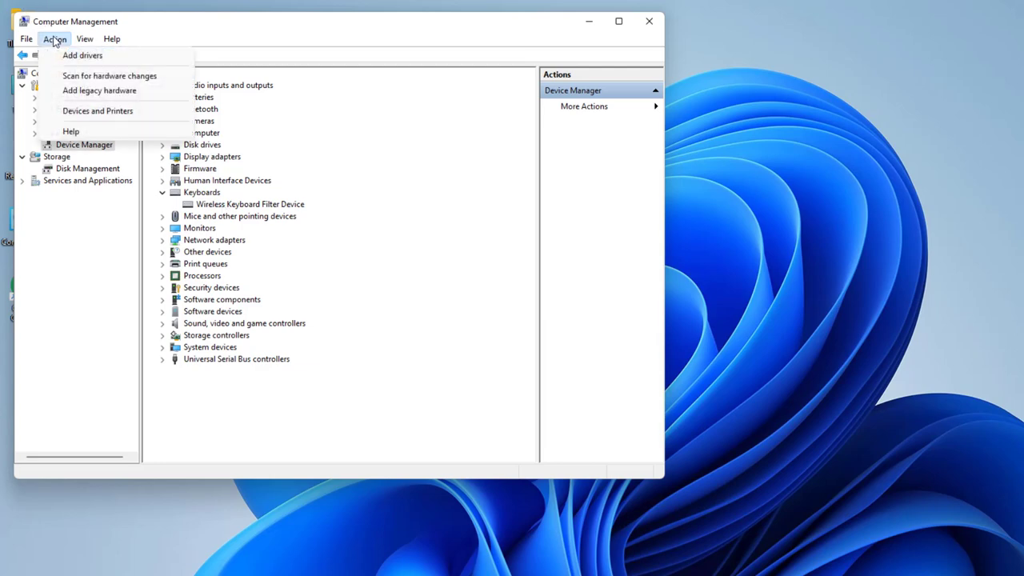
pyautogui.click(98, 76)
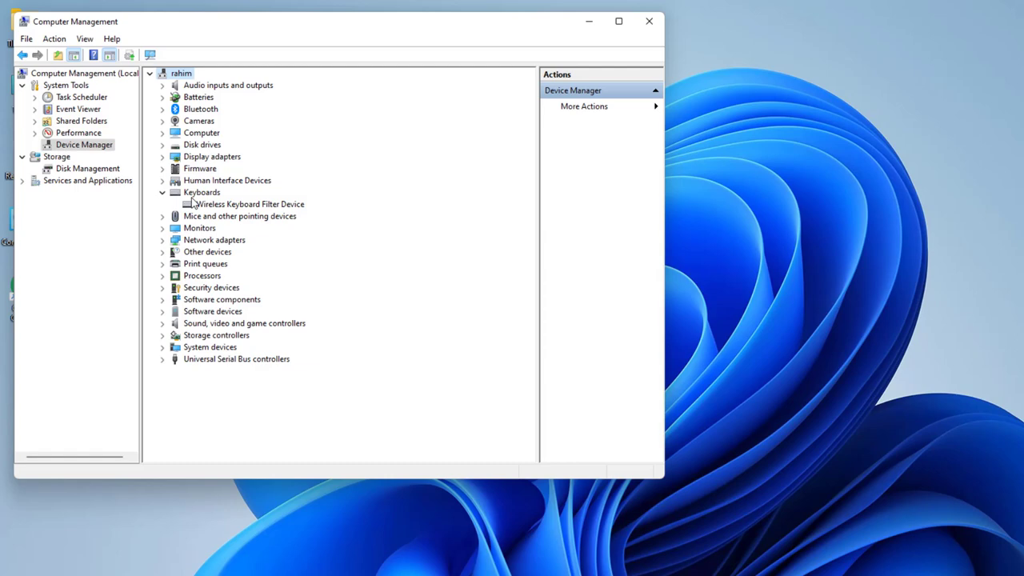
pyautogui.click(639, 24)
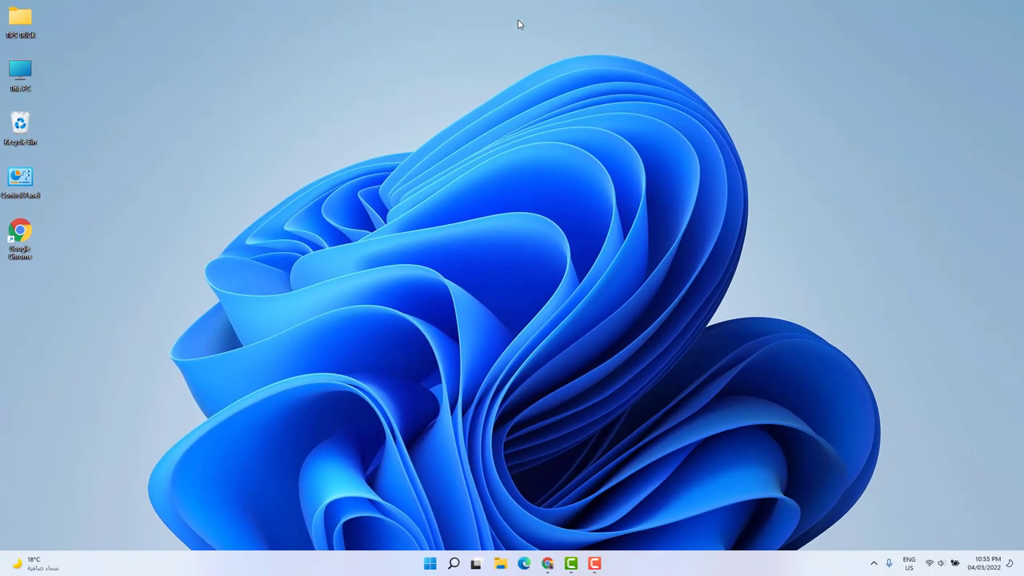
# Run the Keyboard troubleshooter from the other troubleshooters in the system Settings.
pyautogui.click(430, 563)
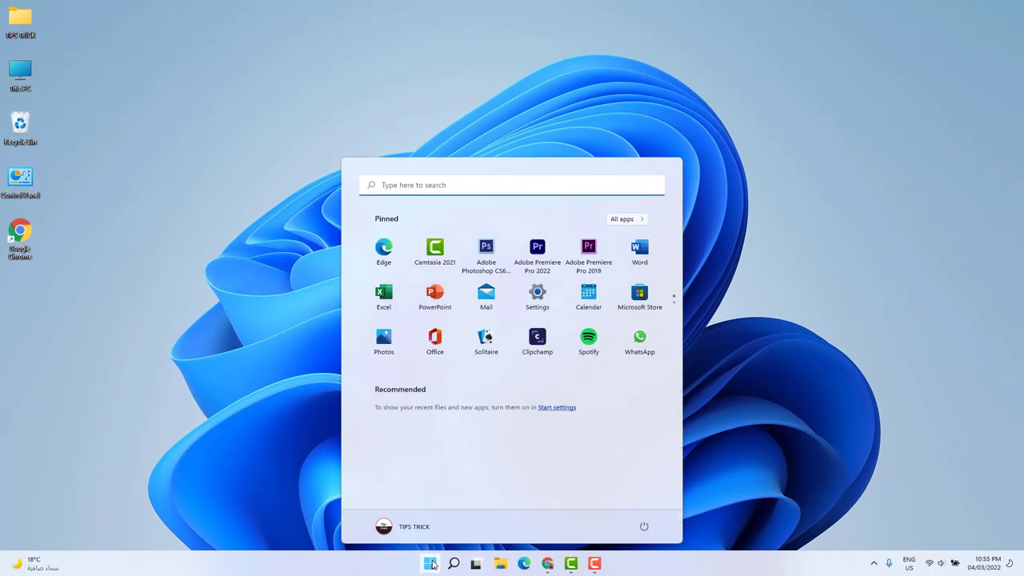
pyautogui.click(537, 296)
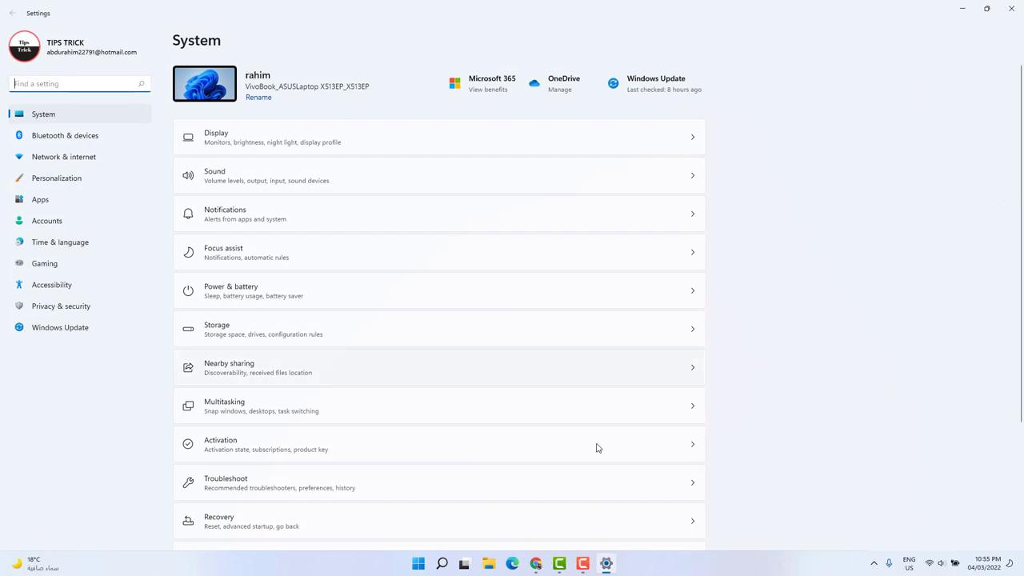
pyautogui.click(253, 495)
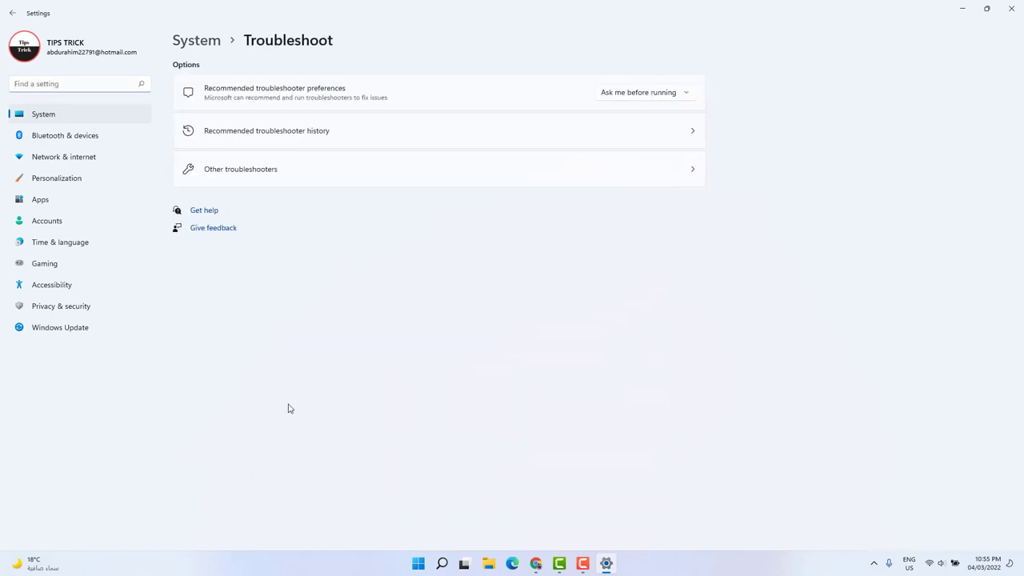
pyautogui.click(282, 172)
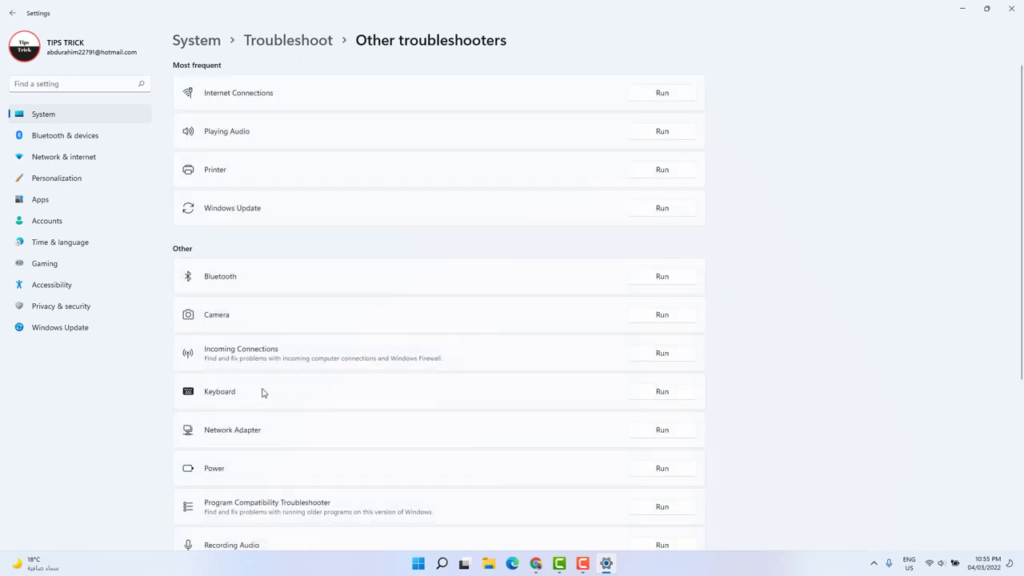
pyautogui.click(674, 392)
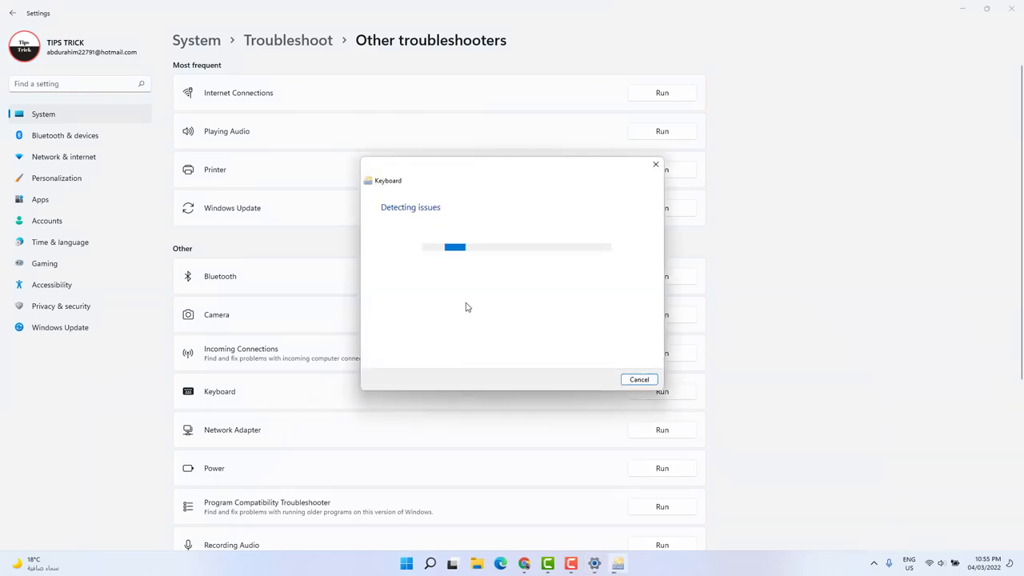